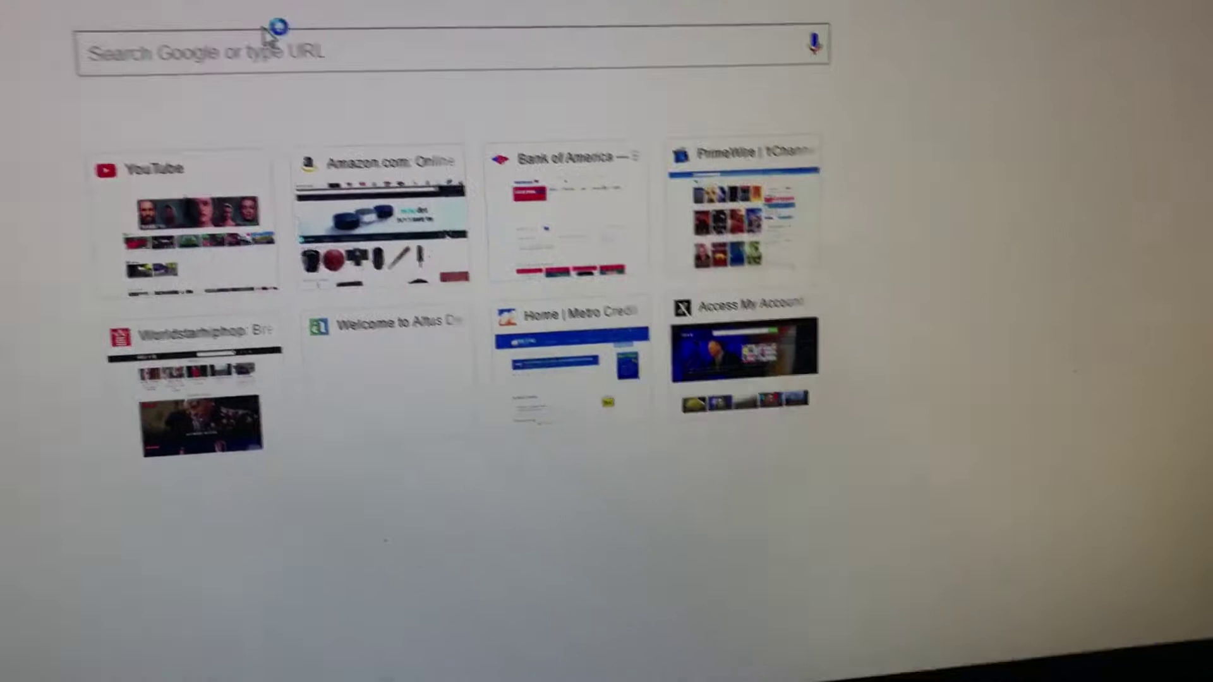
Step: Focus the Chrome new-tab search box and clear the search suggestions
left_click(374, 70)
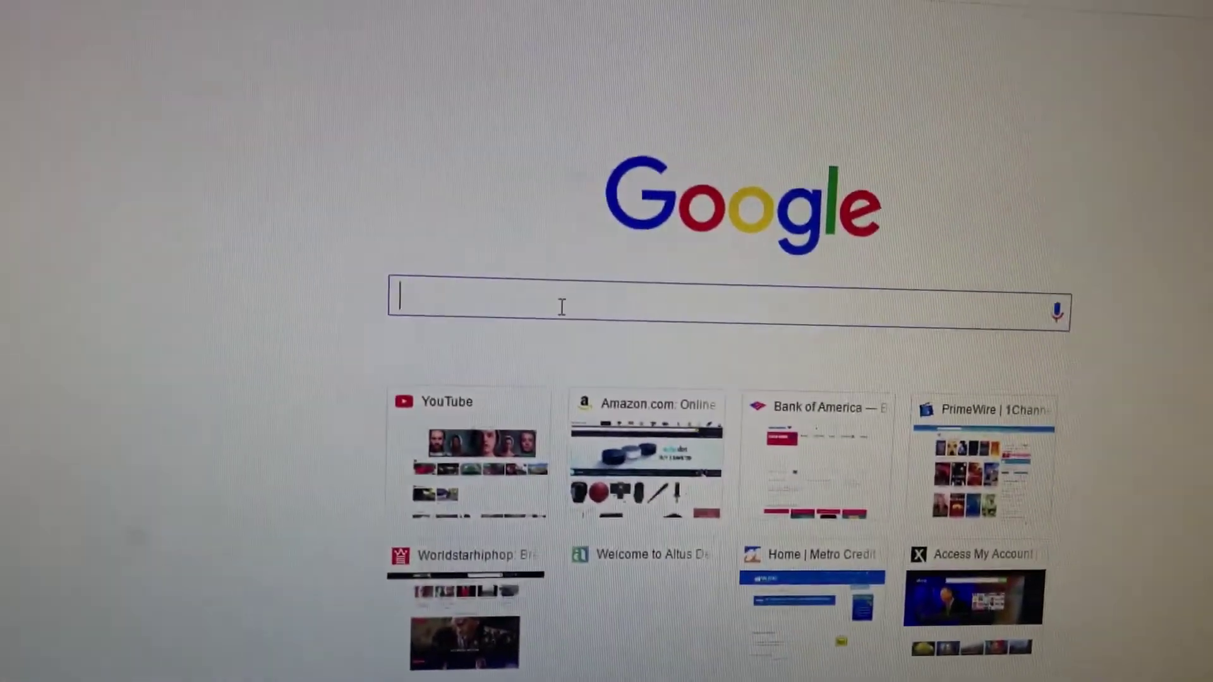
type("g")
key("BackSpace")
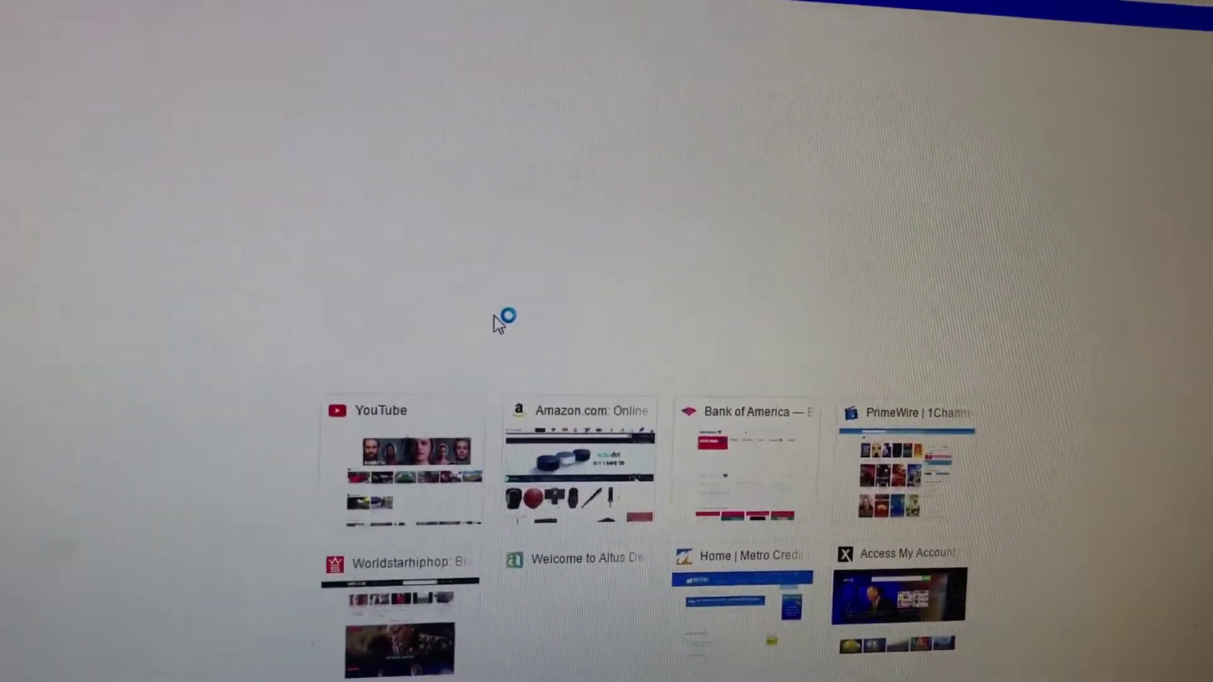
type("armin ex")
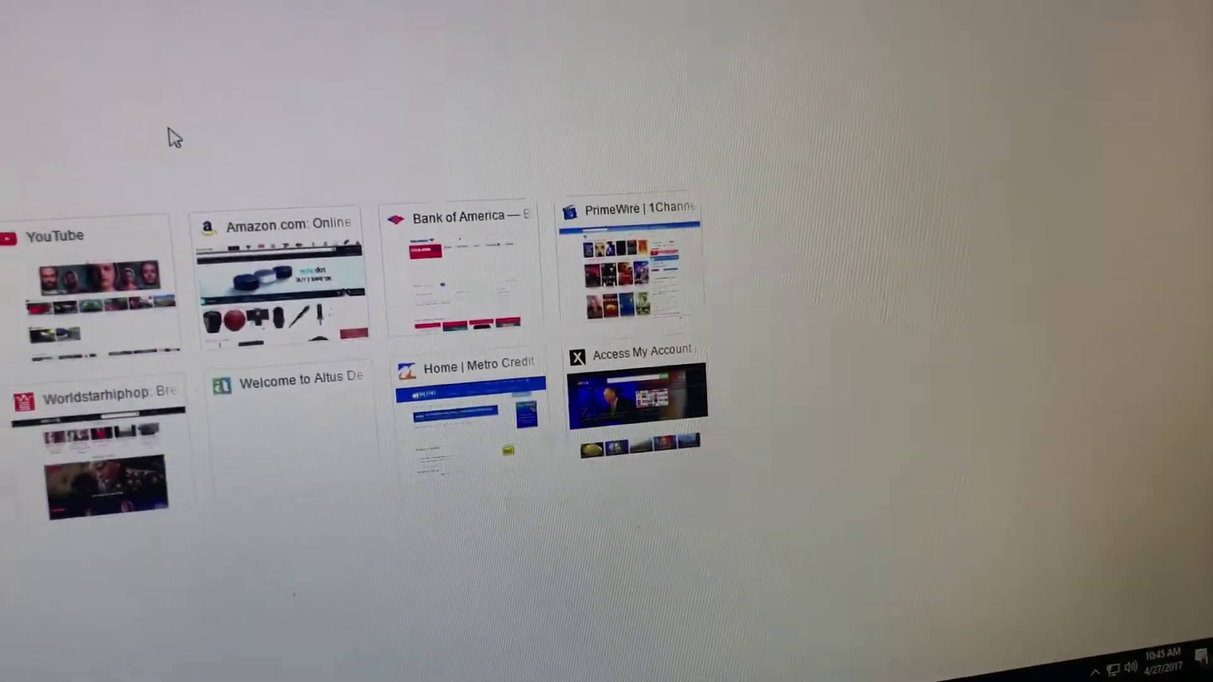